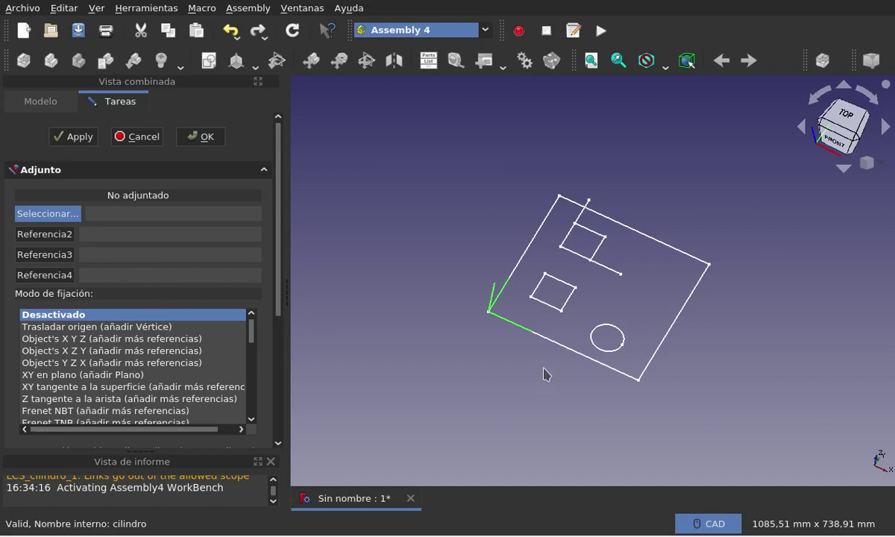
# - Attach the coordinate system to Vertex12 of Sketch_Model_master in 'Trasladar origen' mode and confirm
pyautogui.scroll(5, 563, 291)
pyautogui.scroll(2, 563, 291)
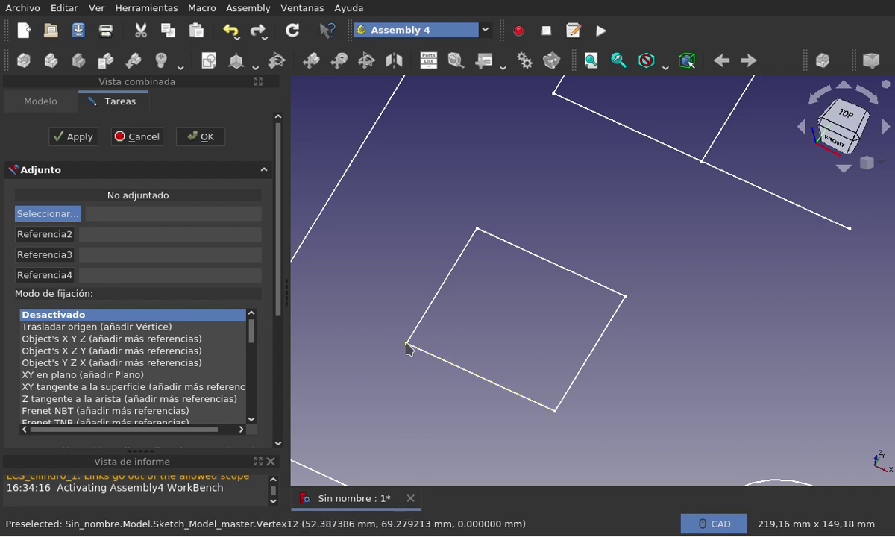
pyautogui.click(406, 344)
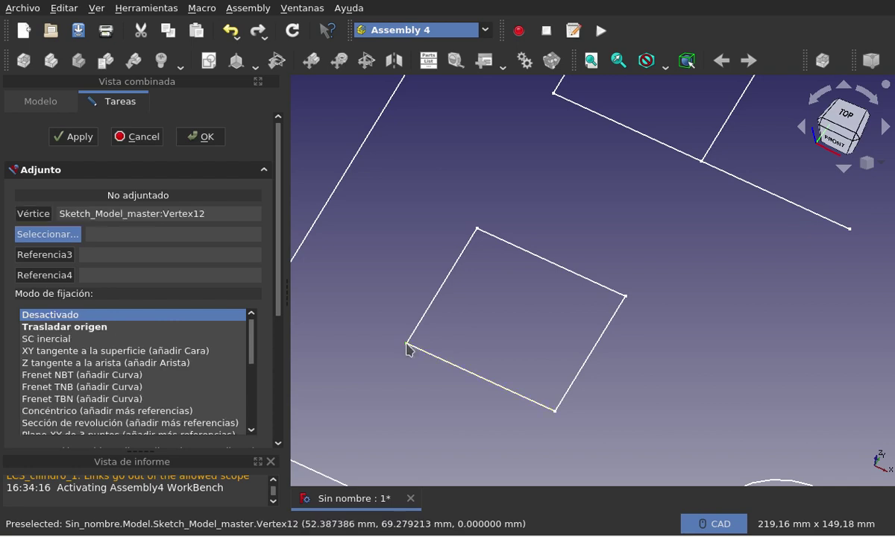
pyautogui.scroll(-4, 580, 302)
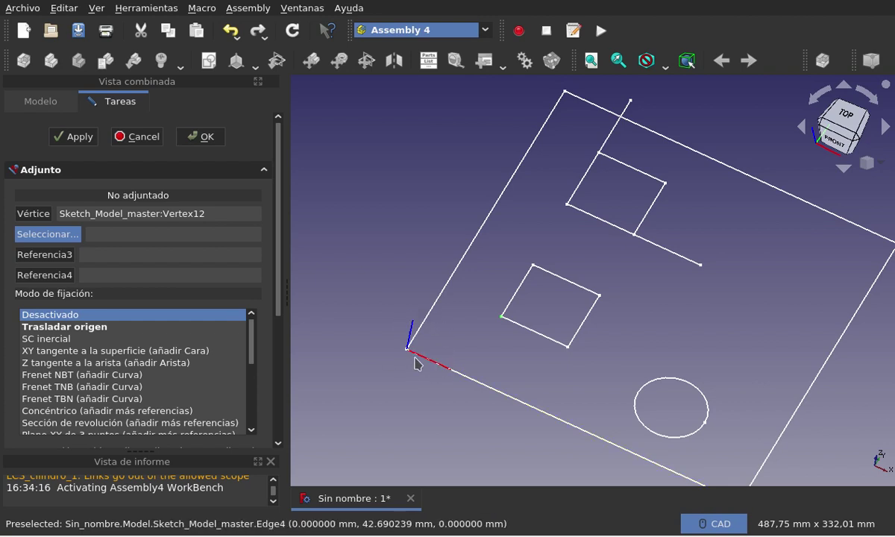
pyautogui.click(110, 328)
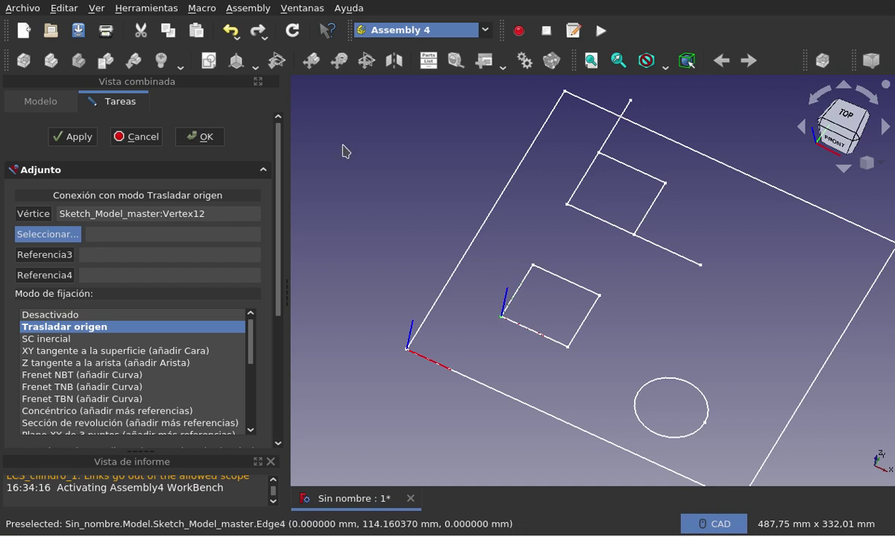
pyautogui.click(208, 138)
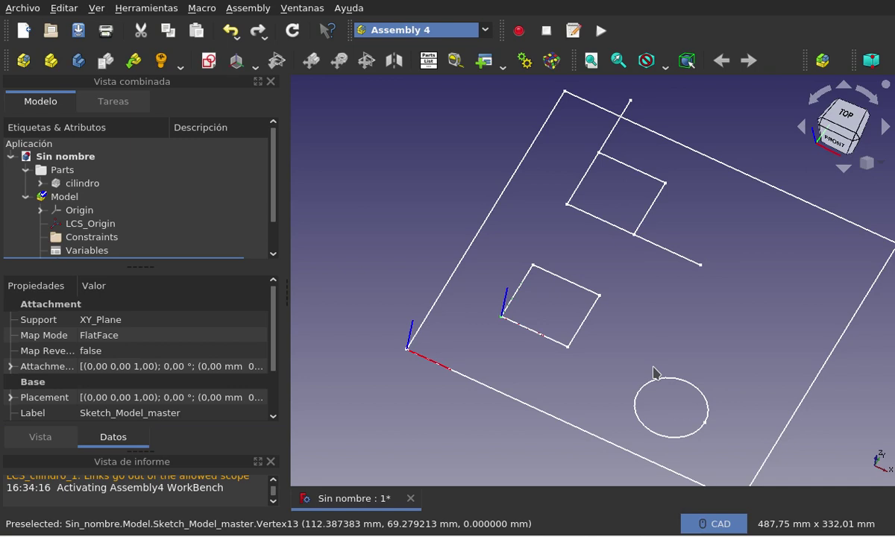
# - Select the Model assembly in the tree as the parent for the next coordinate system
pyautogui.scroll(2, 671, 116)
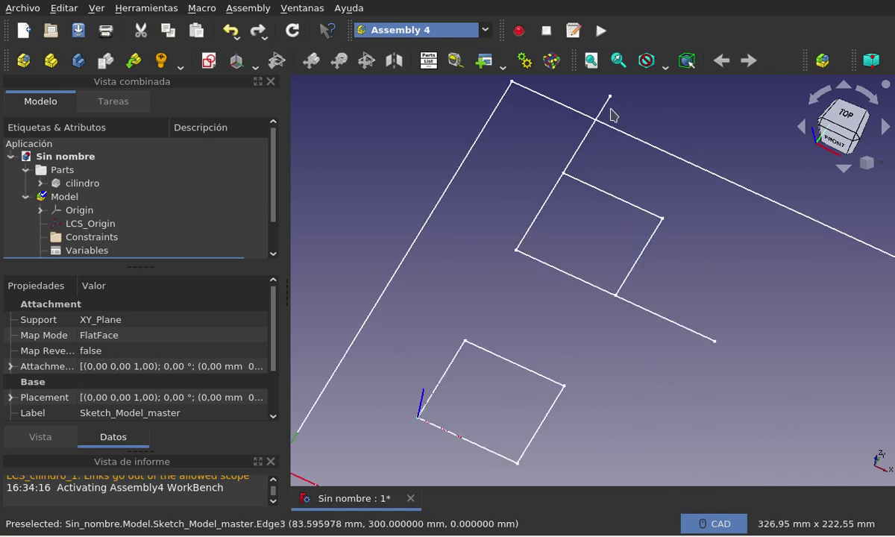
pyautogui.scroll(-2, 739, 187)
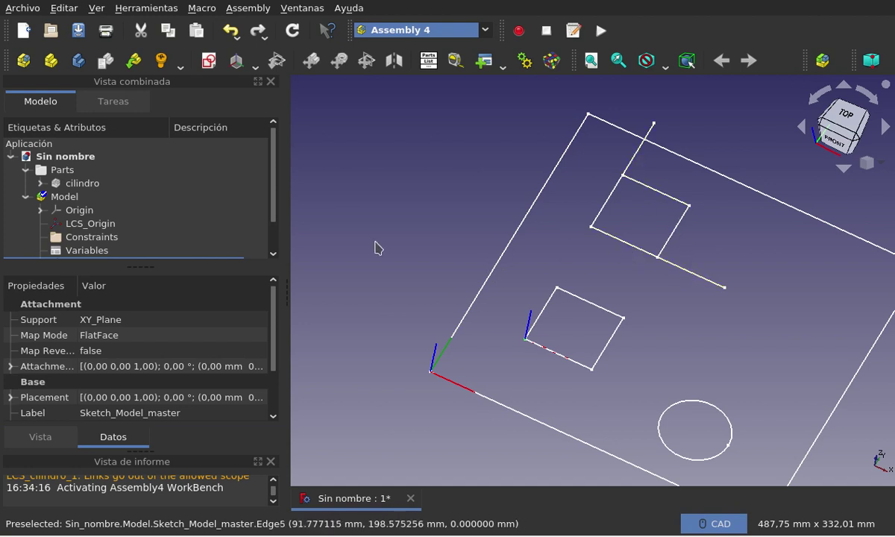
pyautogui.scroll(-1, 274, 181)
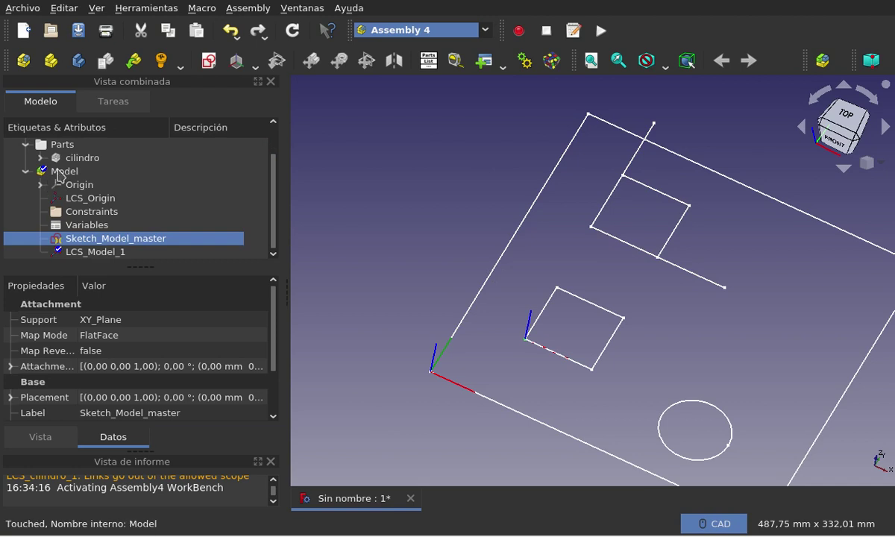
pyautogui.click(62, 172)
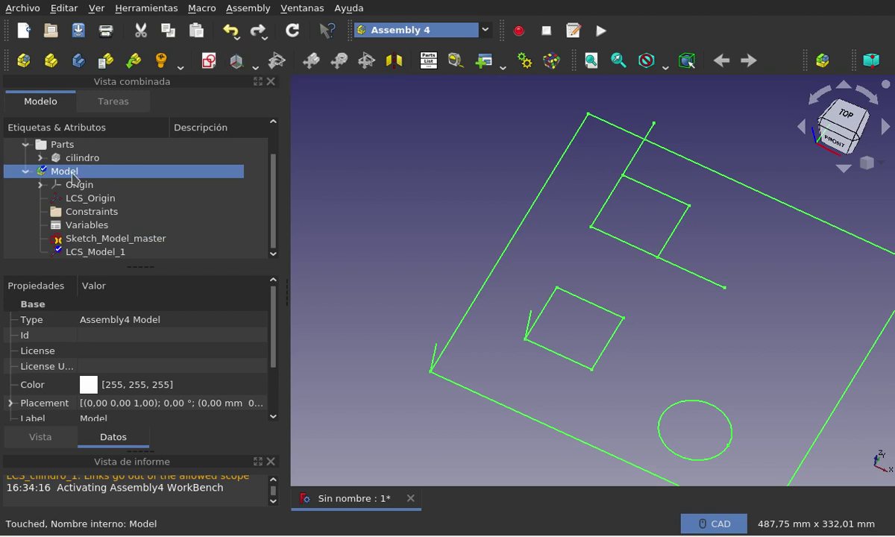
# - Create LCS_Model_2 and reference Vertex5, Edge5 and Edge10 of Sketch_Model_master
pyautogui.click(236, 66)
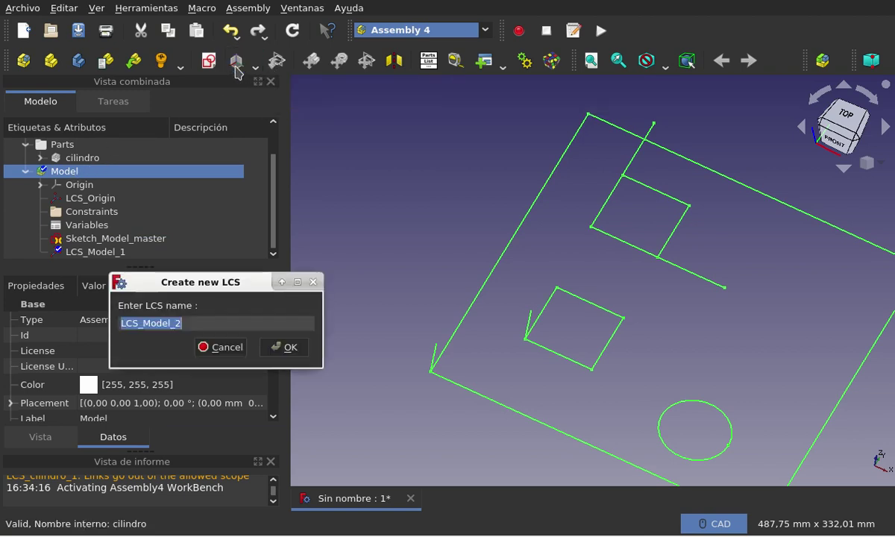
pyautogui.click(299, 348)
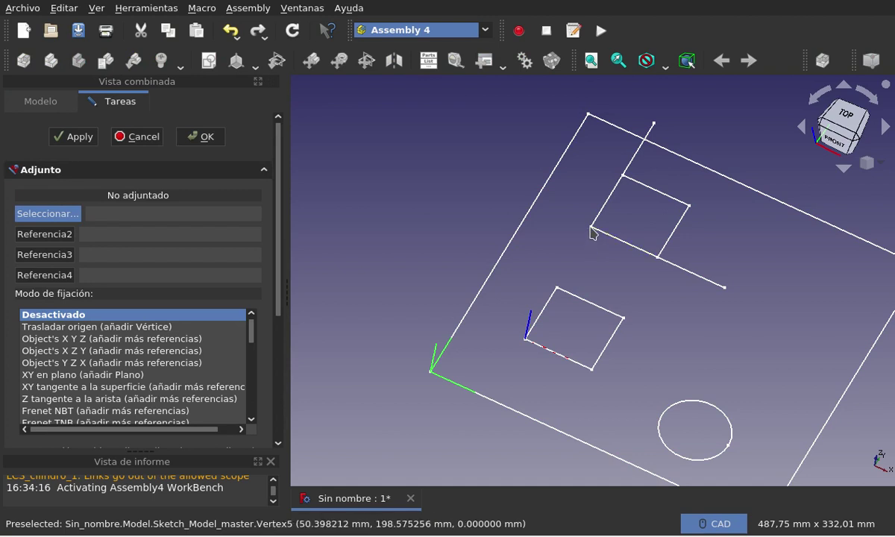
pyautogui.click(593, 232)
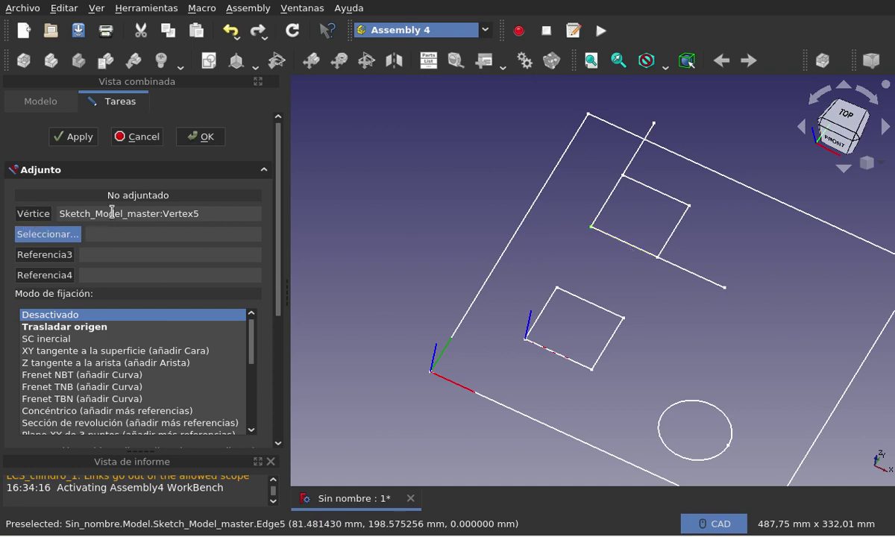
pyautogui.click(631, 252)
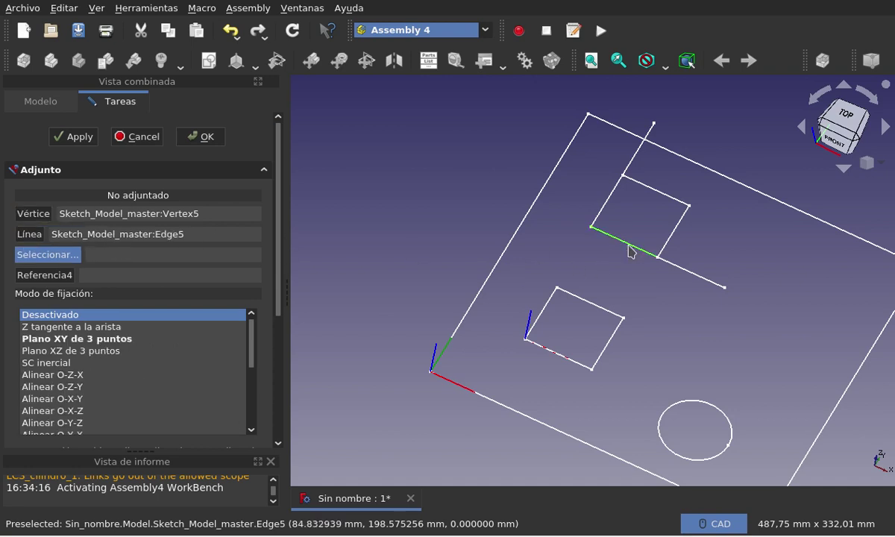
pyautogui.click(609, 209)
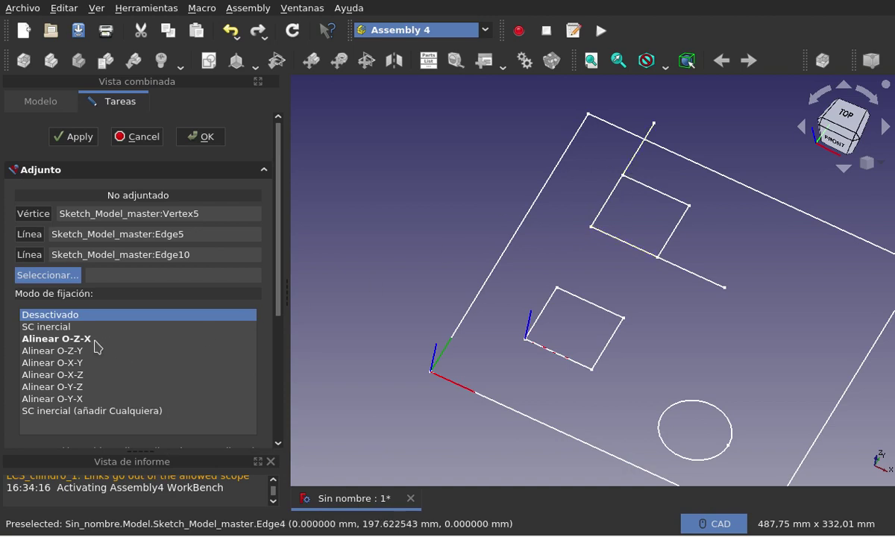
pyautogui.moveTo(57, 339)
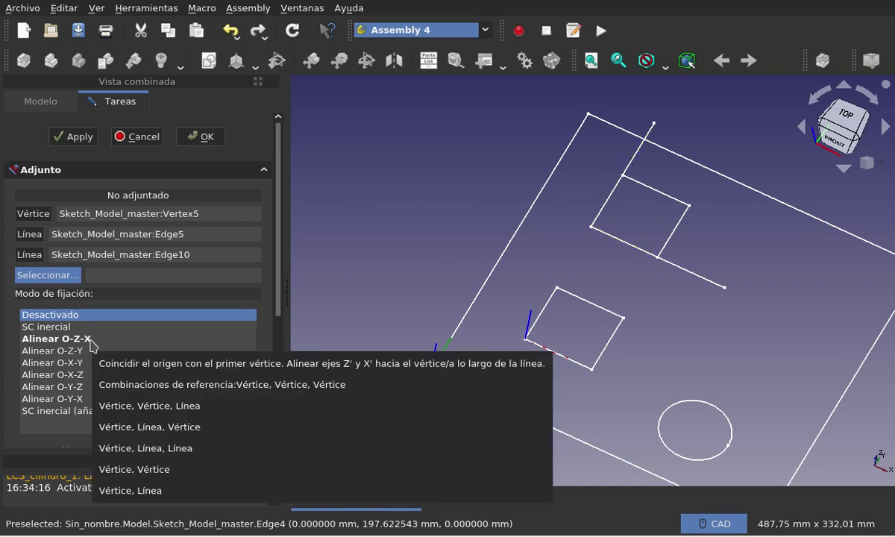
# - Compare Alinear O-Z-X, O-Z-Y and O-X-Y, then settle on Alinear O-Y-X for LCS_Model_2
pyautogui.click(90, 340)
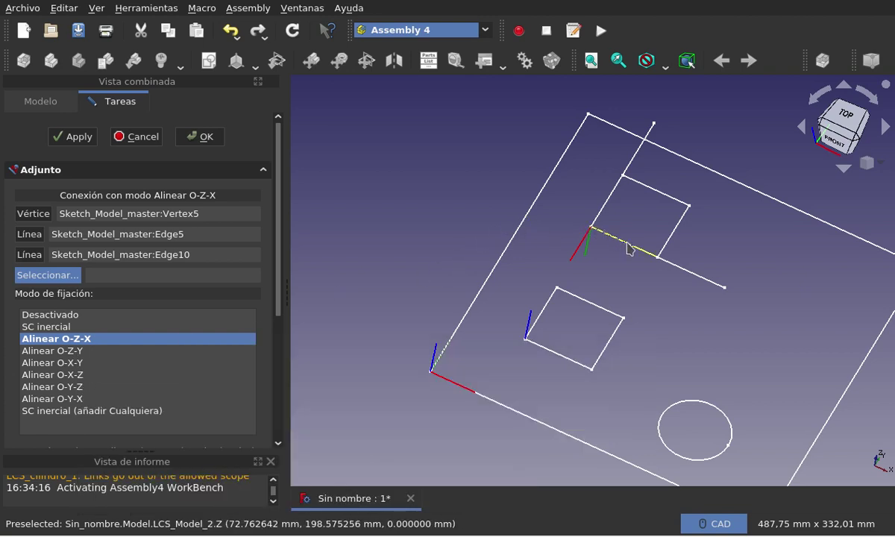
pyautogui.click(77, 351)
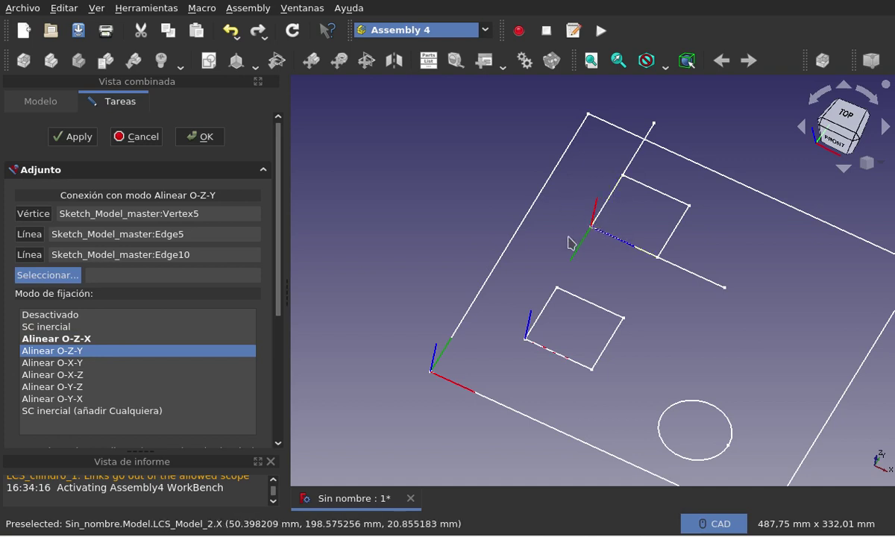
pyautogui.click(84, 363)
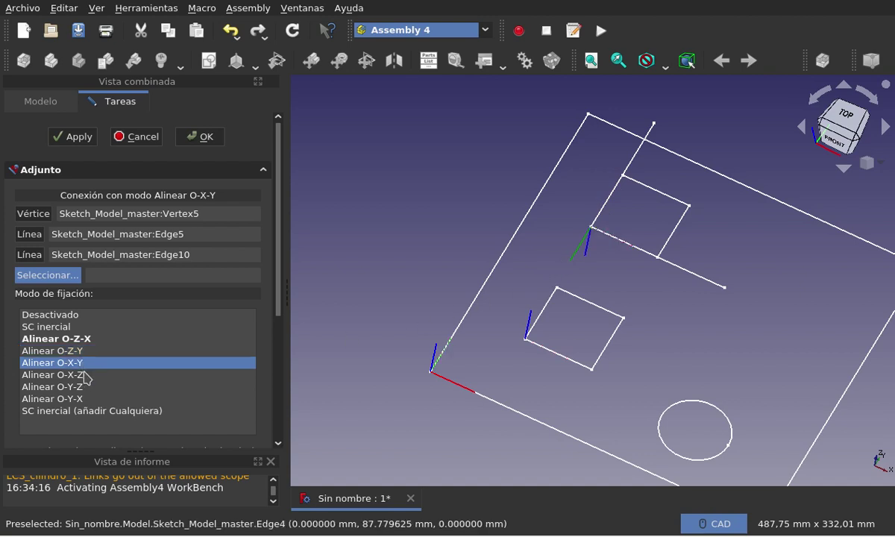
pyautogui.press('Down')
pyautogui.press('Down')
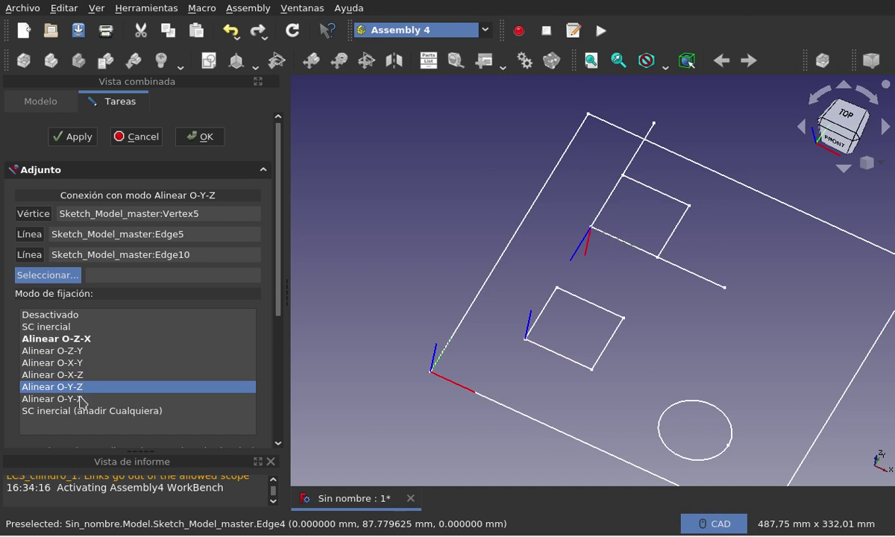
pyautogui.press('Down')
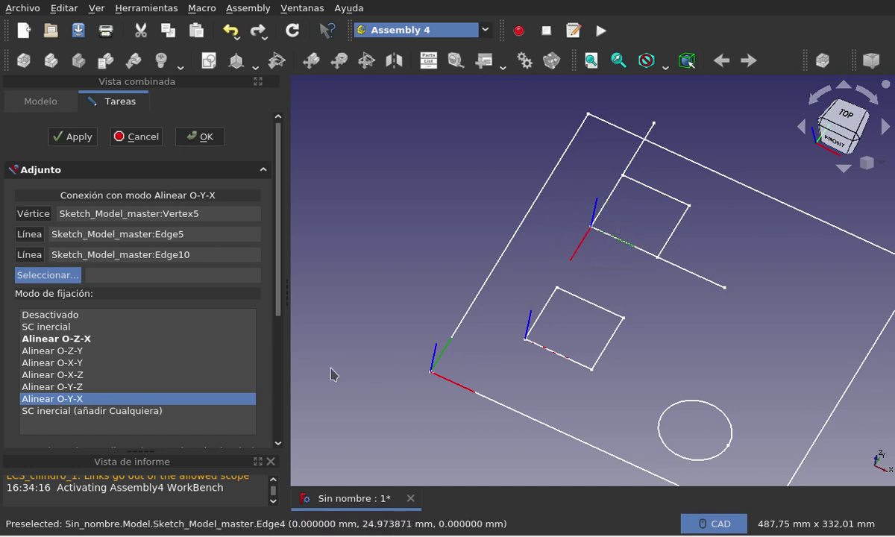
pyautogui.moveTo(278, 303); pyautogui.dragTo(282, 404)
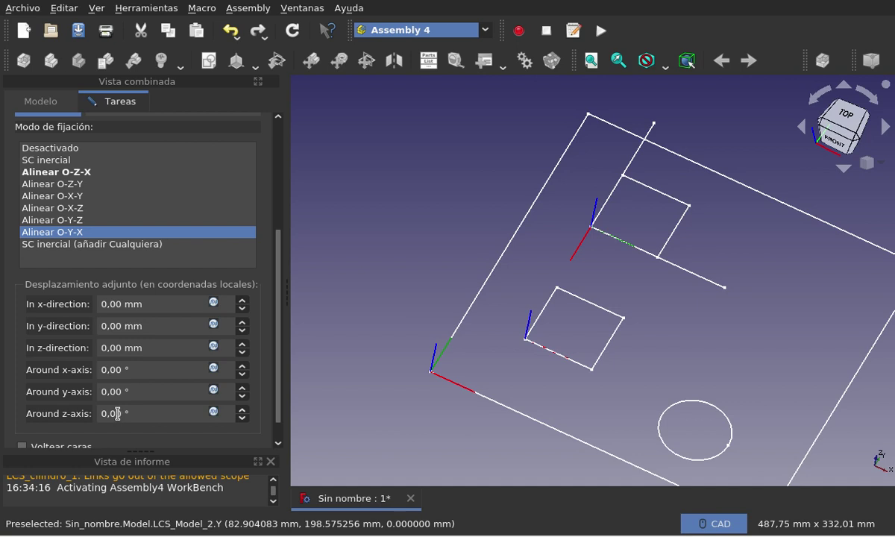
# - Rotate LCS_Model_2 90° around its z-axis in the attachment offset and confirm
pyautogui.doubleClick(117, 413)
pyautogui.write('15')
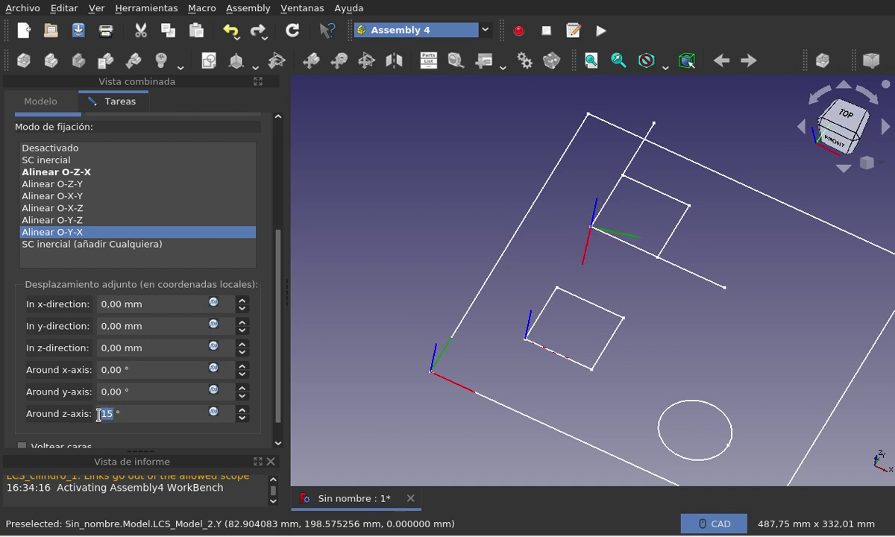
pyautogui.write('90')
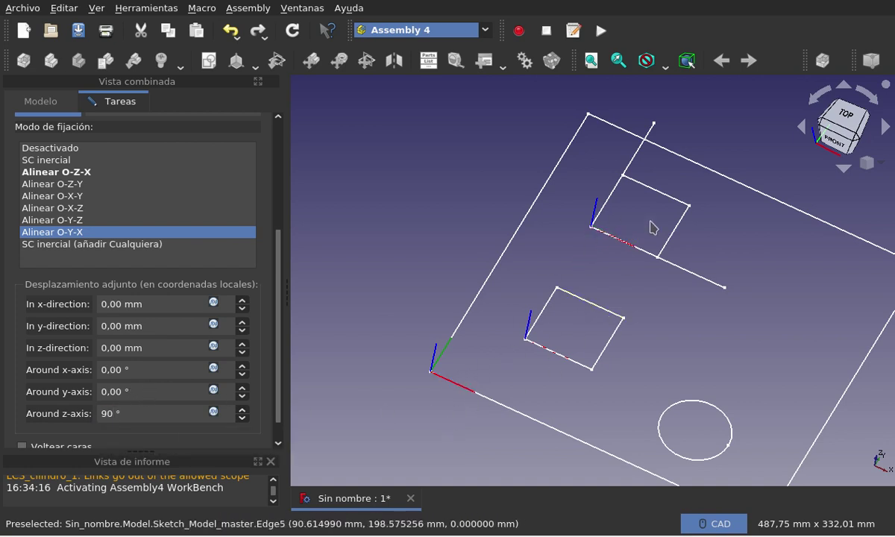
pyautogui.scroll(2, 384, 270)
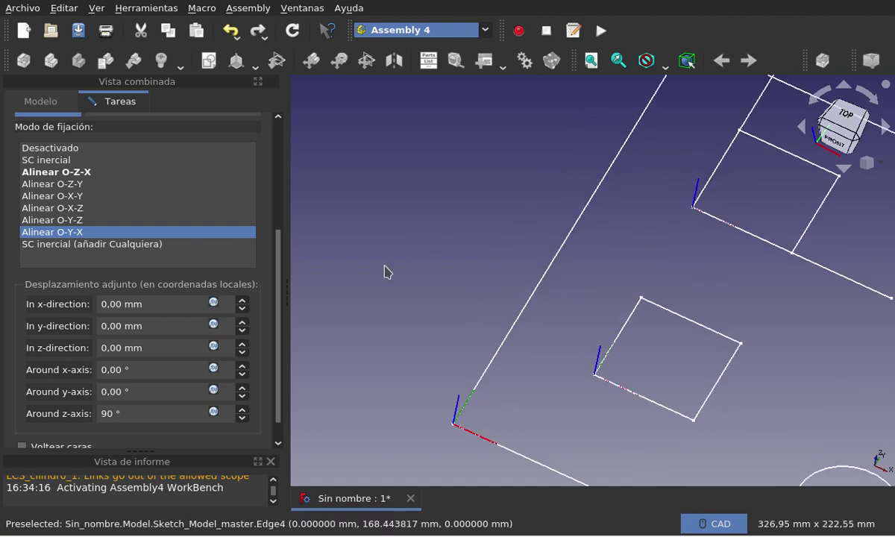
pyautogui.scroll(2, 362, 274)
pyautogui.scroll(-4, 365, 276)
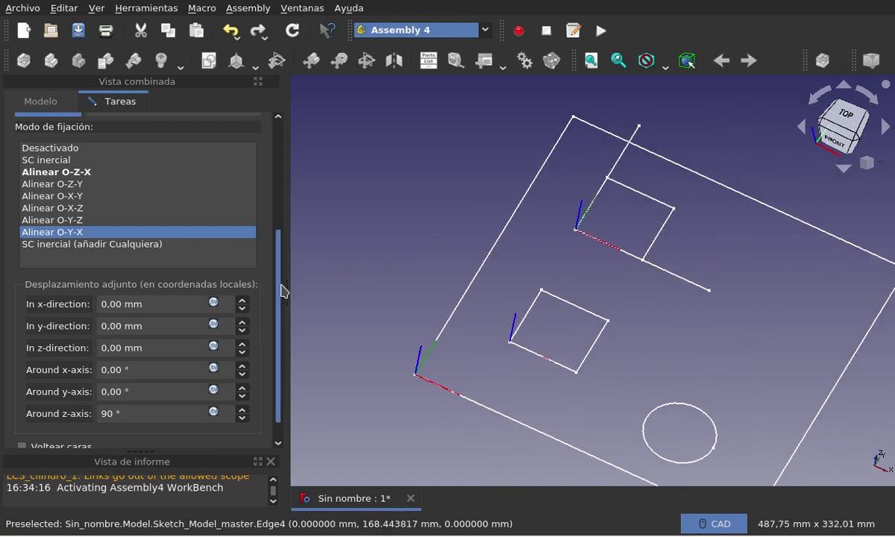
pyautogui.moveTo(279, 289); pyautogui.dragTo(243, 164)
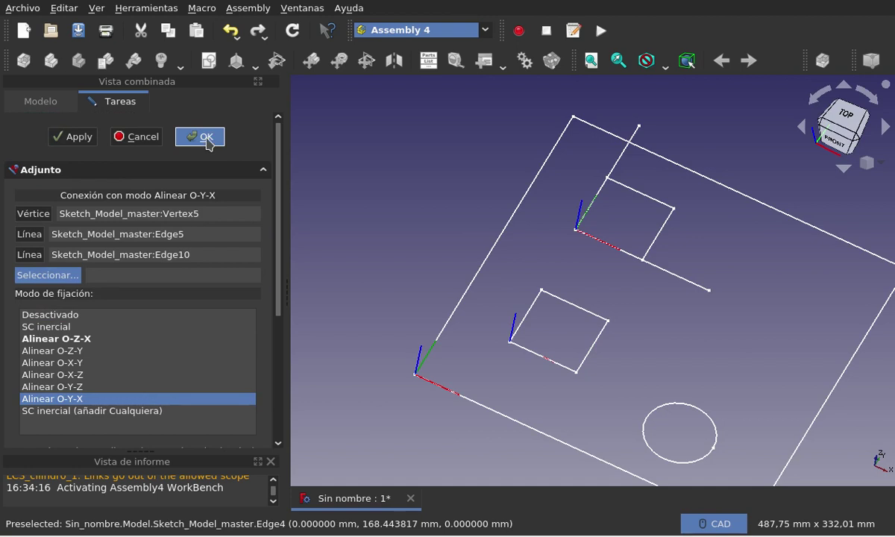
pyautogui.click(198, 136)
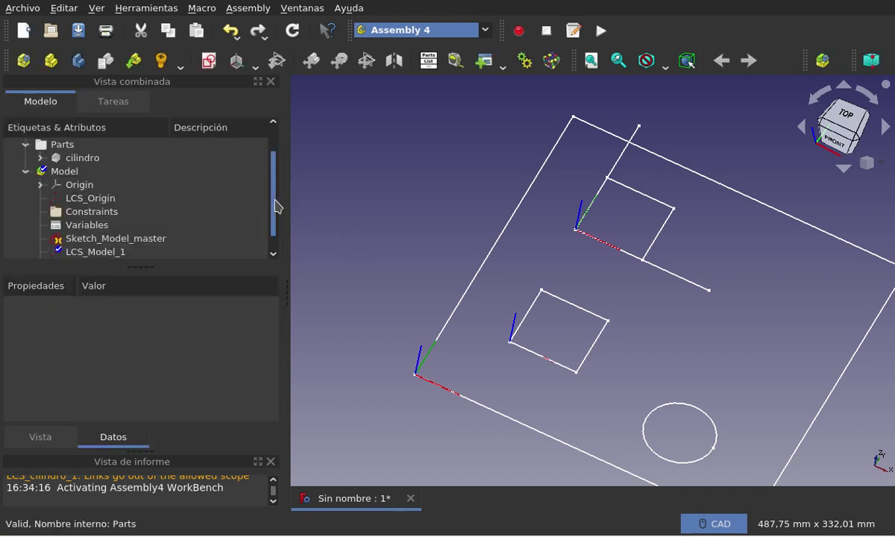
# - Delete LCS_Model_2 via Borrar and select the Model as the parent for a new LCS
pyautogui.scroll(-1, 276, 206)
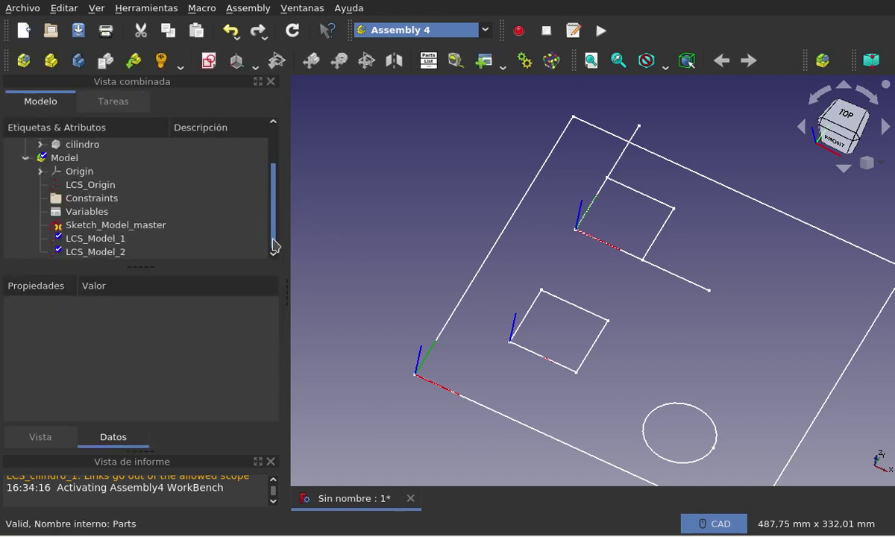
pyautogui.click(126, 256)
pyautogui.rightClick(127, 255)
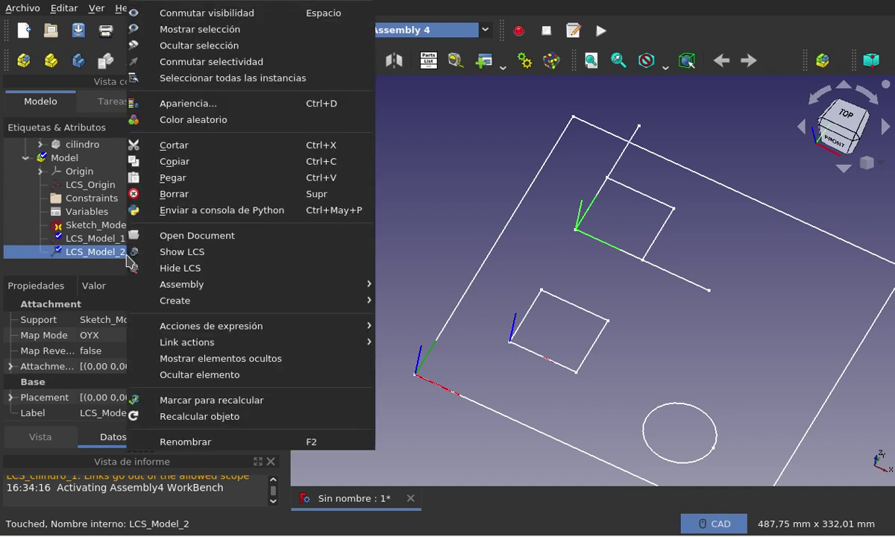
pyautogui.click(169, 193)
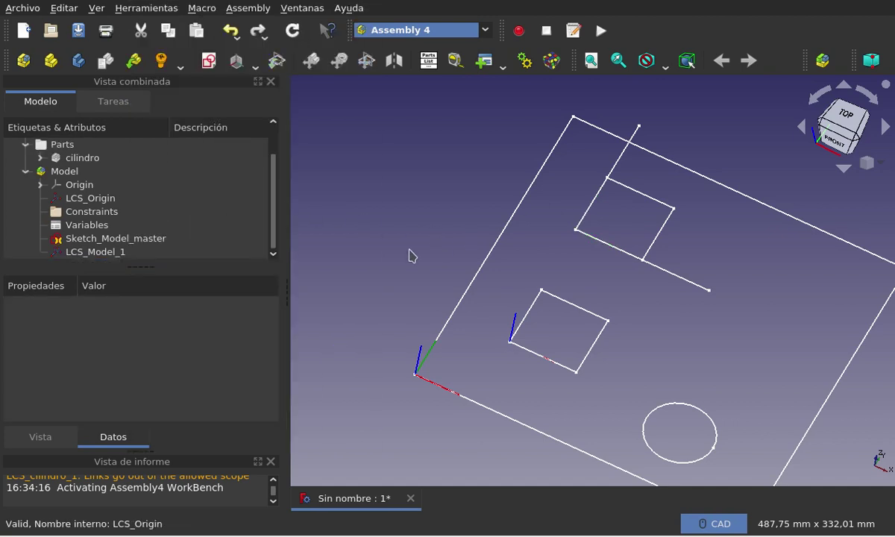
pyautogui.click(84, 172)
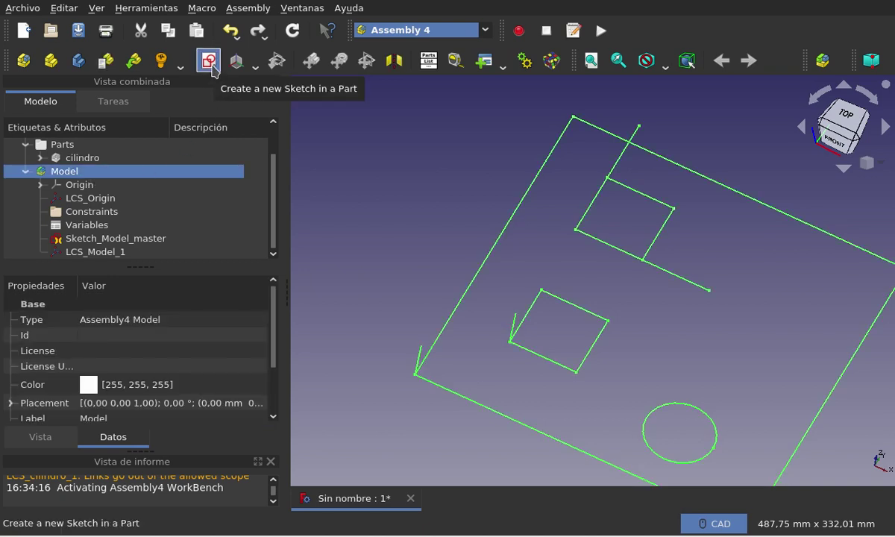
# - Create a new LCS_Model_2 and attach it to Vertex5 at the upper rectangle's corner
pyautogui.click(234, 63)
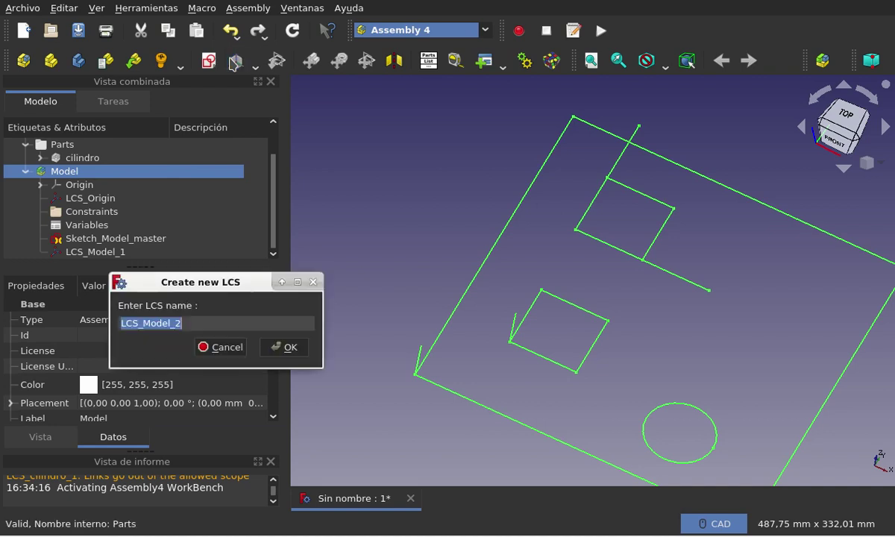
pyautogui.click(296, 359)
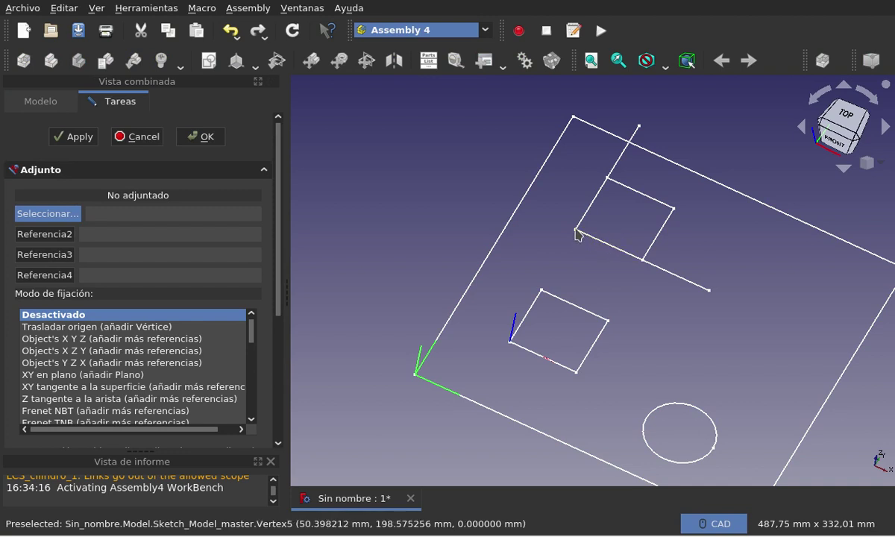
pyautogui.scroll(4, 575, 234)
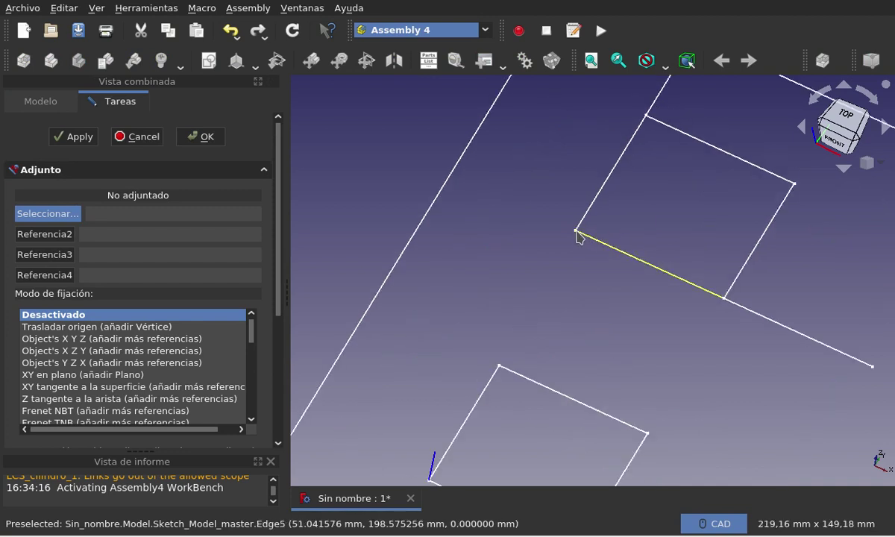
pyautogui.click(575, 233)
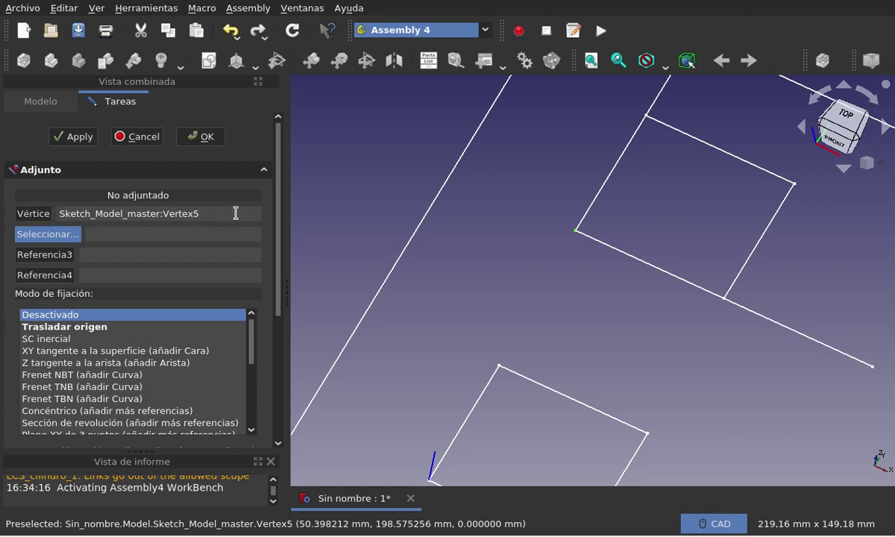
pyautogui.scroll(-4, 401, 265)
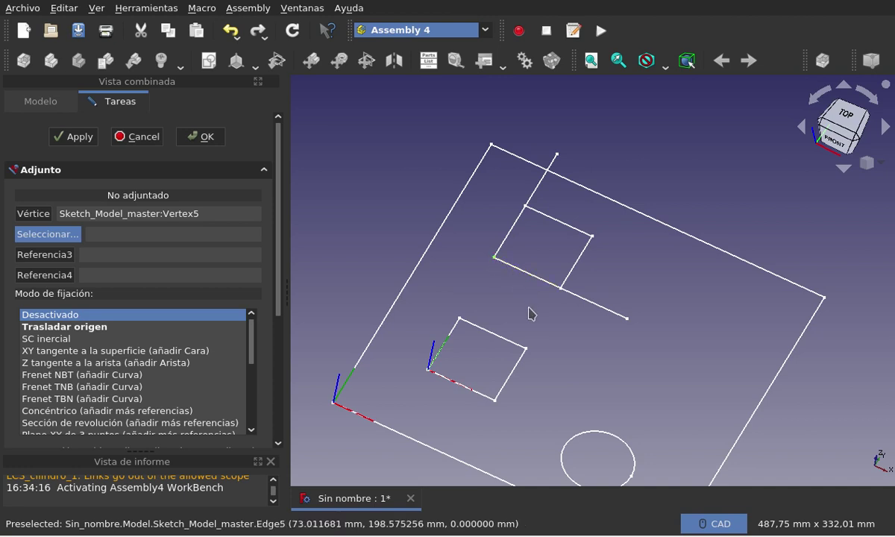
# - Add Edge6 and Edge9 as references and set the Alinear O-Z-X attachment mode
pyautogui.click(608, 315)
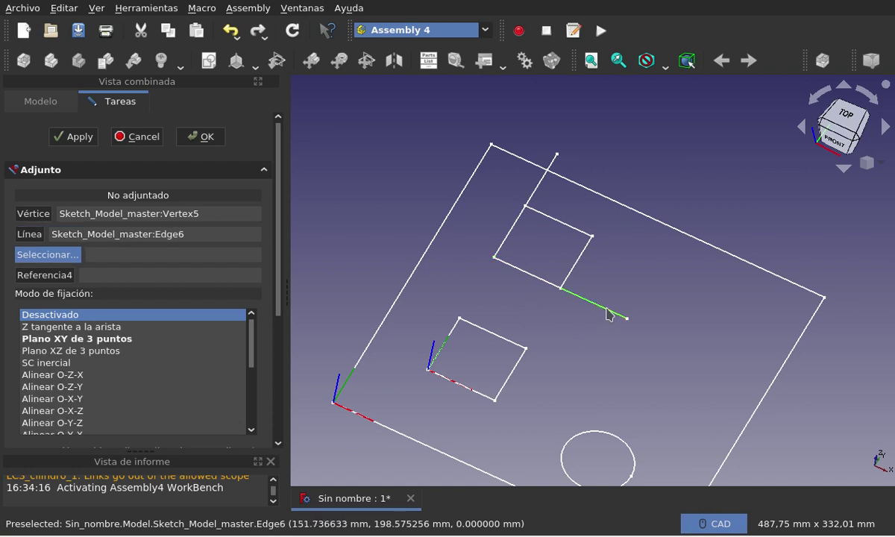
pyautogui.click(533, 193)
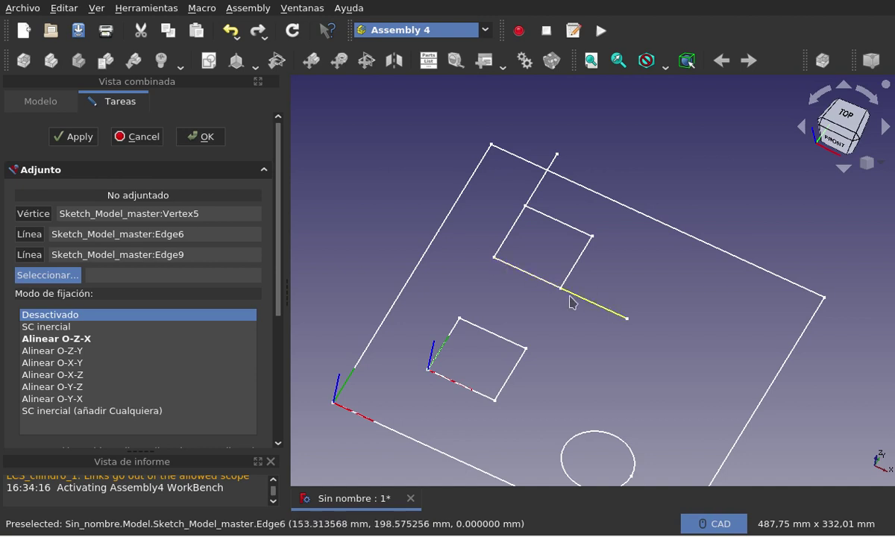
pyautogui.click(100, 343)
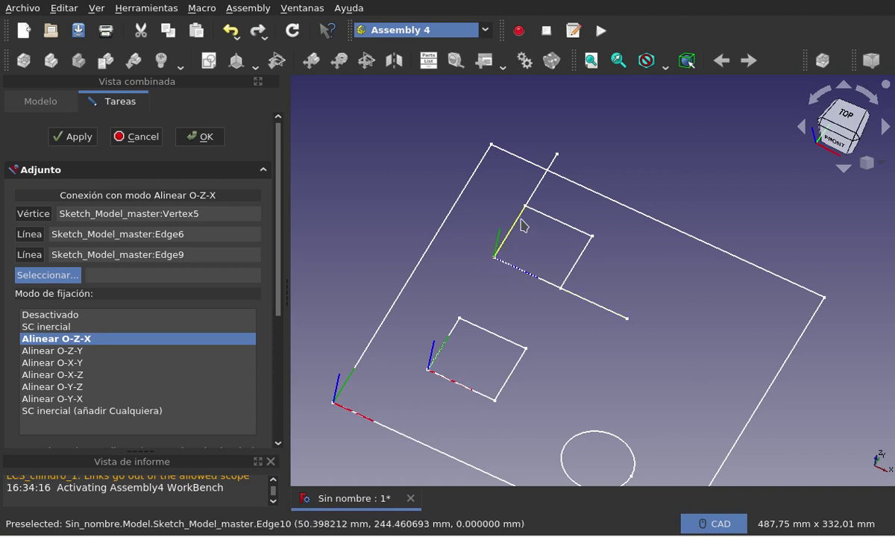
pyautogui.scroll(-10, 534, 263)
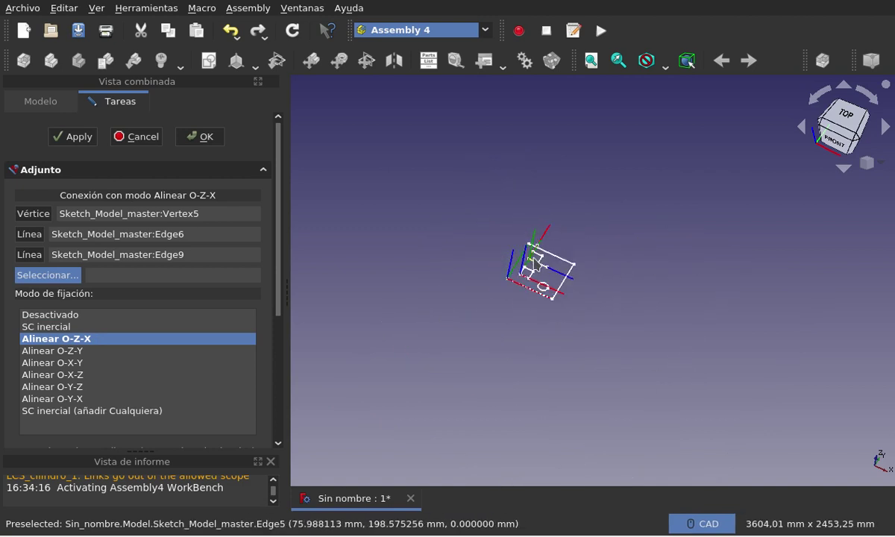
pyautogui.scroll(5, 534, 263)
pyautogui.scroll(5, 534, 261)
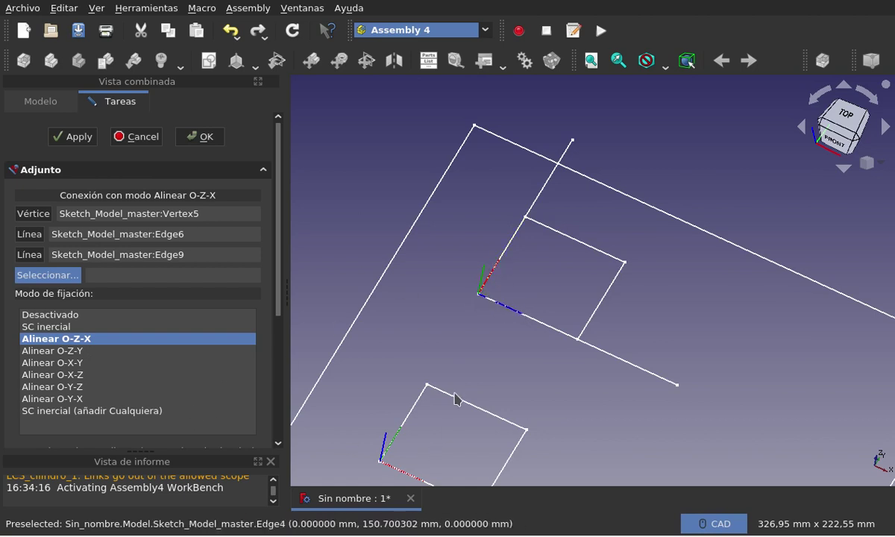
pyautogui.scroll(-2, 450, 311)
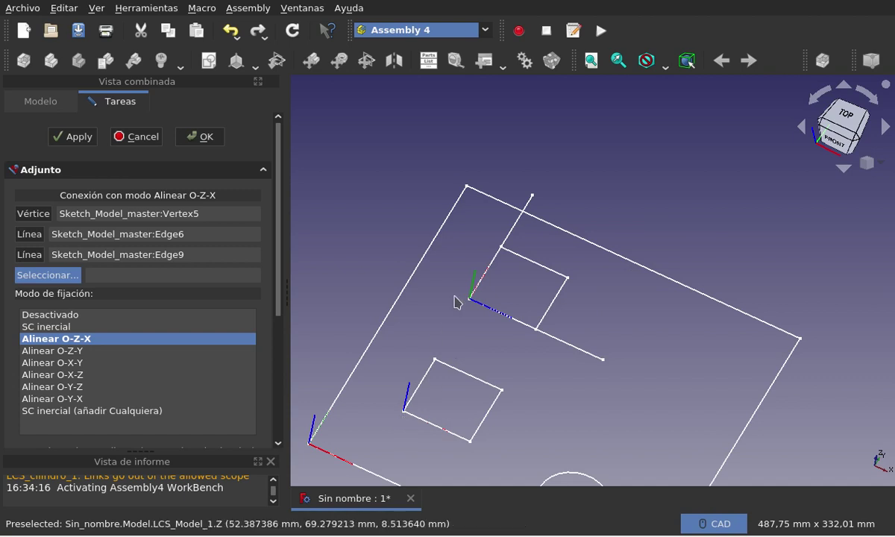